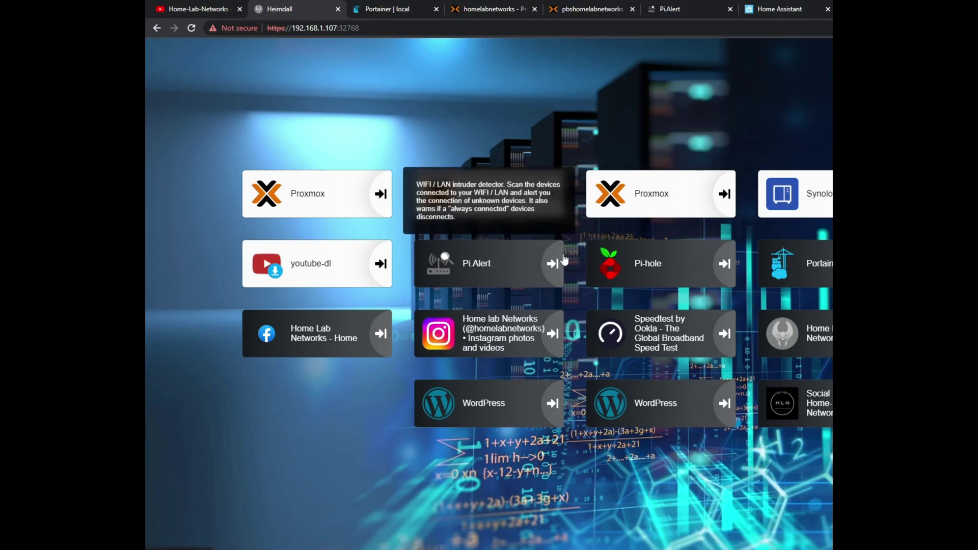
Read the Pi-hole and Pi.Alert tile tooltips, then go to Portainer's container list
{"action": "mouse_move", "coordinate": [700, 274]}
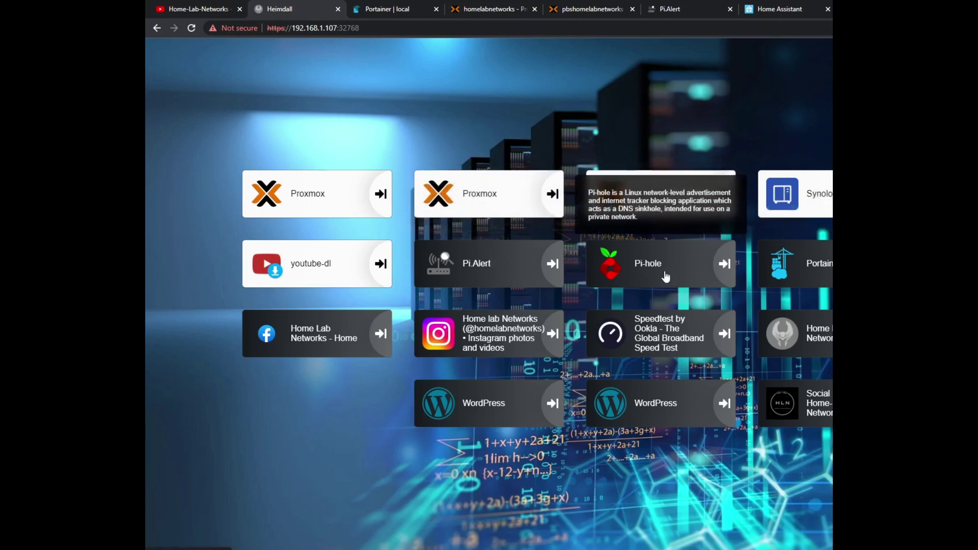
{"action": "mouse_move", "coordinate": [502, 286]}
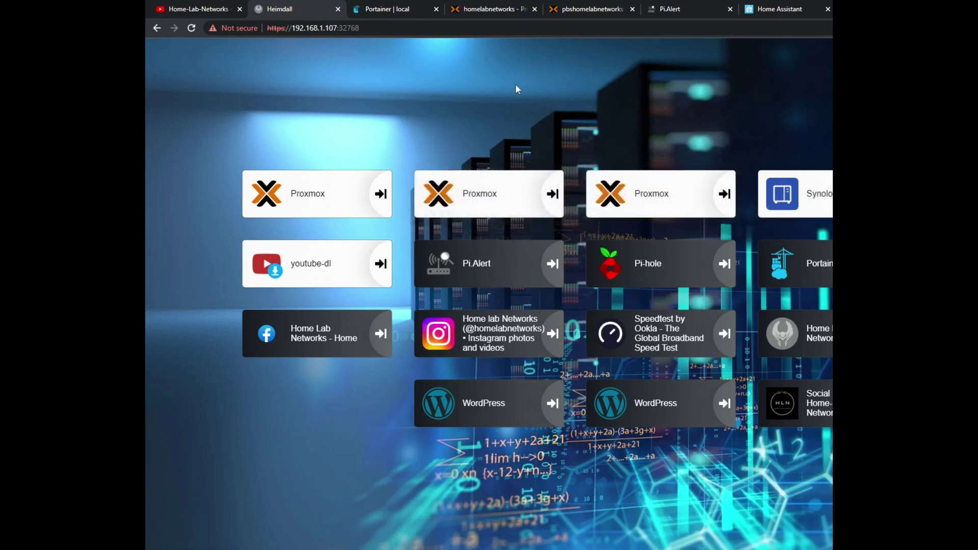
{"action": "left_click", "coordinate": [395, 9]}
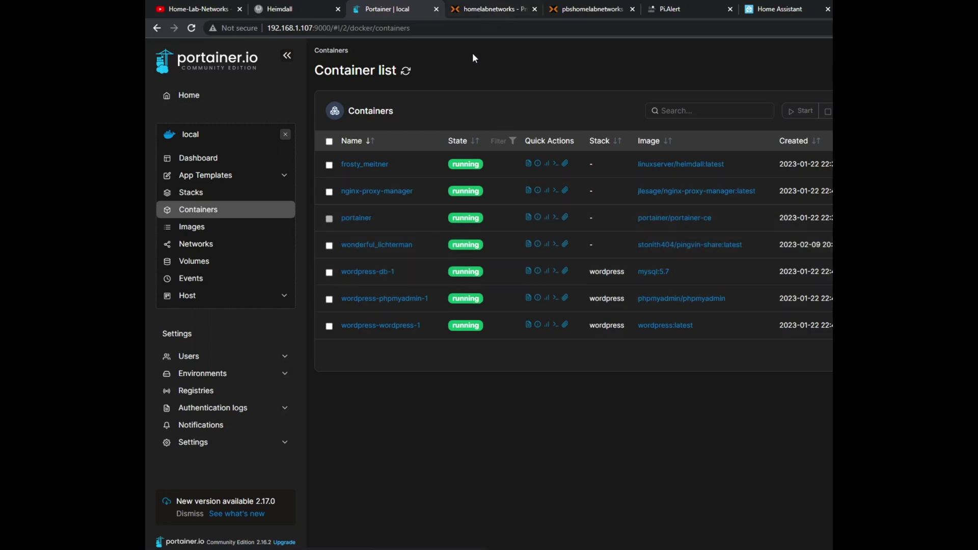
Switch to the Proxmox tab showing VM 105's logged-in Ubuntu console
{"action": "left_click", "coordinate": [509, 13]}
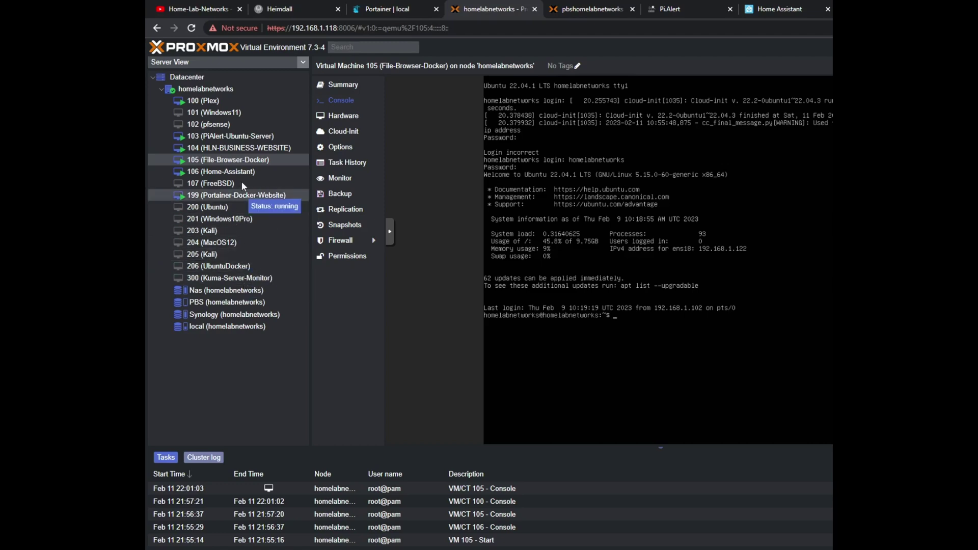
Check the stopped VM 300 (Kuma-Server-Monitor), then go to the Proxmox Backup Server tab
{"action": "left_click", "coordinate": [240, 280]}
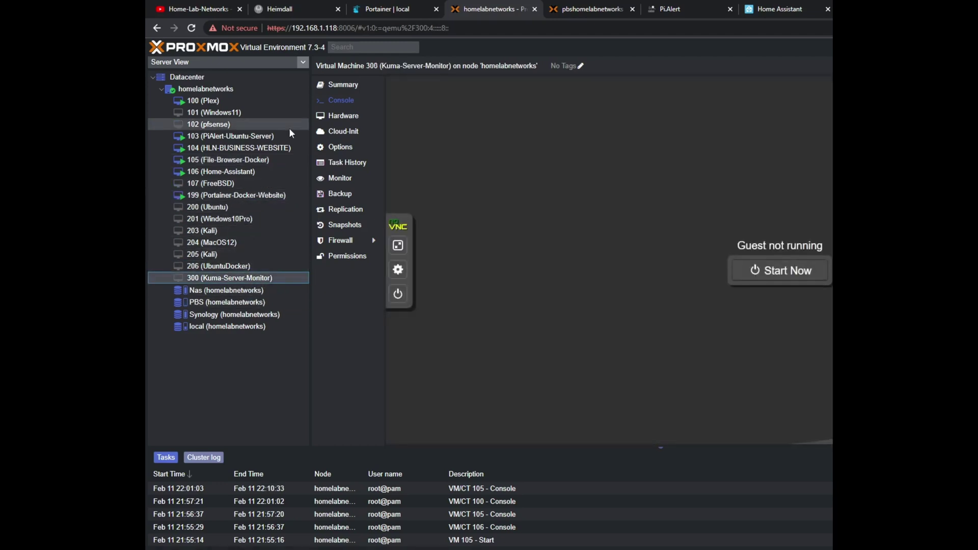
{"action": "left_click", "coordinate": [589, 10]}
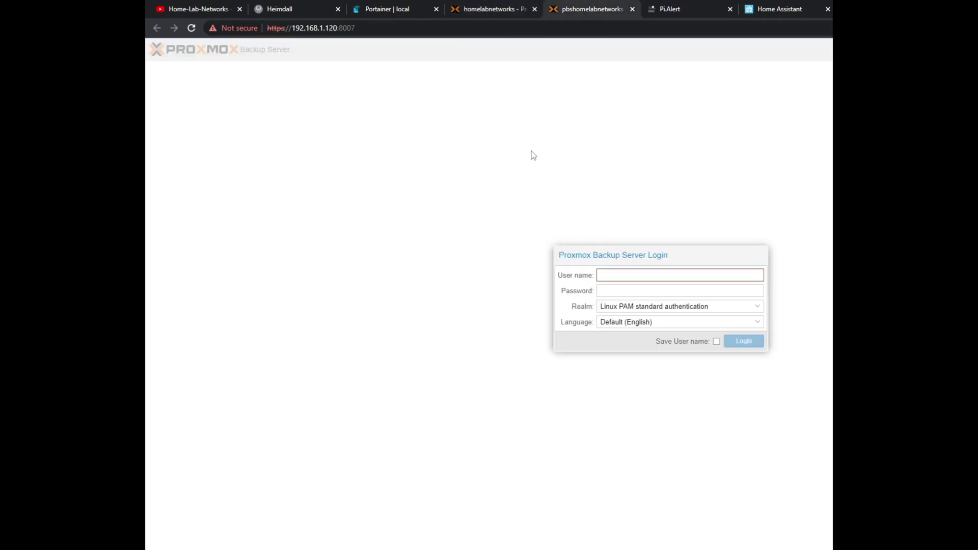
Log in to Proxmox Backup Server as root, dismiss the subscription notice, then go to Pi.Alert
{"action": "type", "text": "root"}
{"action": "key", "text": "Tab"}
{"action": "type", "text": "********"}
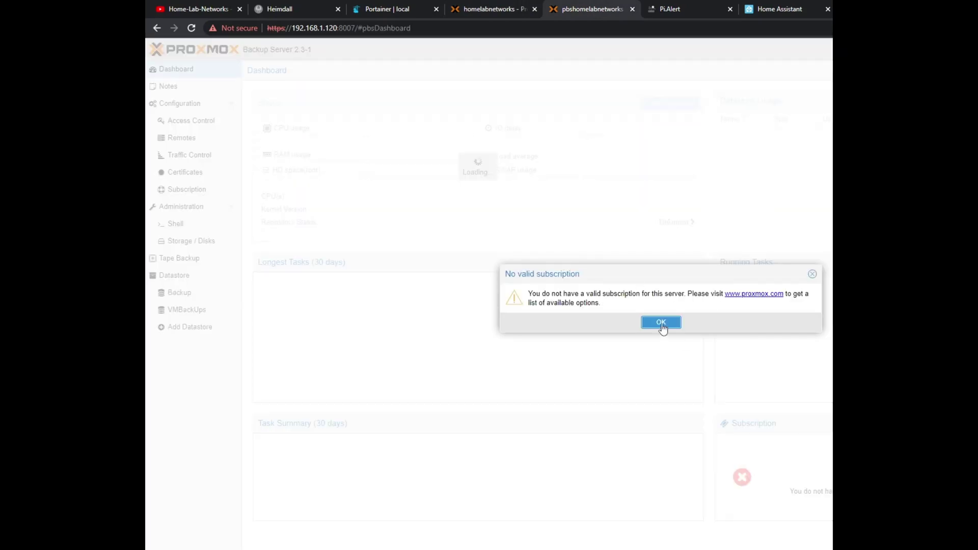
{"action": "left_click", "coordinate": [661, 323]}
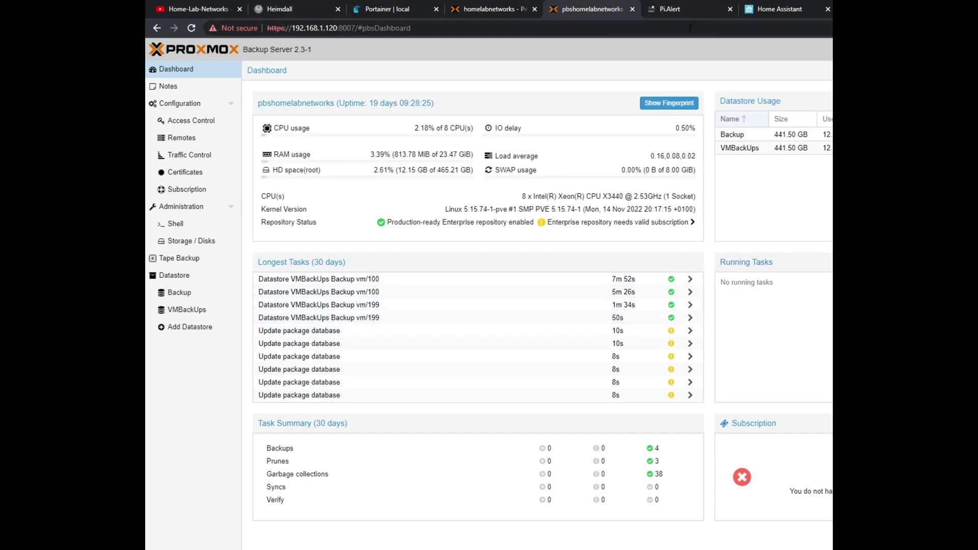
{"action": "left_click", "coordinate": [664, 8]}
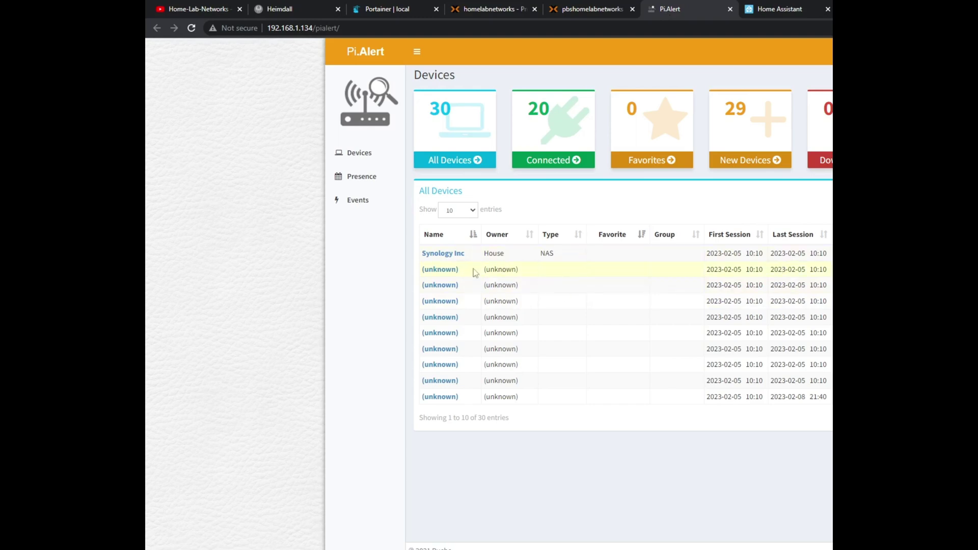
Open an (unknown) device's details in Pi.Alert and select its MAC address and name
{"action": "left_click_drag", "start_coordinate": [542, 273], "coordinate": [460, 275]}
{"action": "left_click", "coordinate": [563, 271]}
{"action": "left_click", "coordinate": [448, 274]}
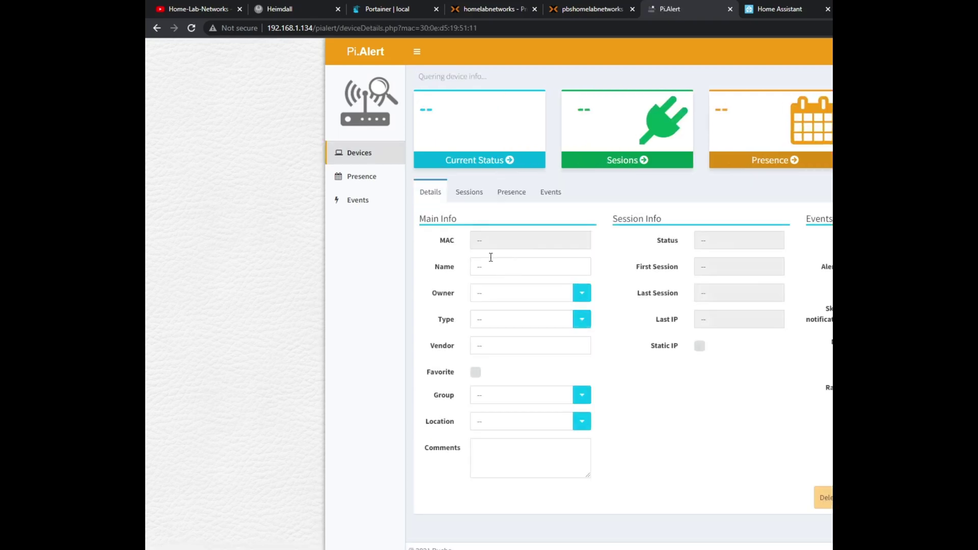
{"action": "left_click_drag", "start_coordinate": [535, 243], "coordinate": [471, 244]}
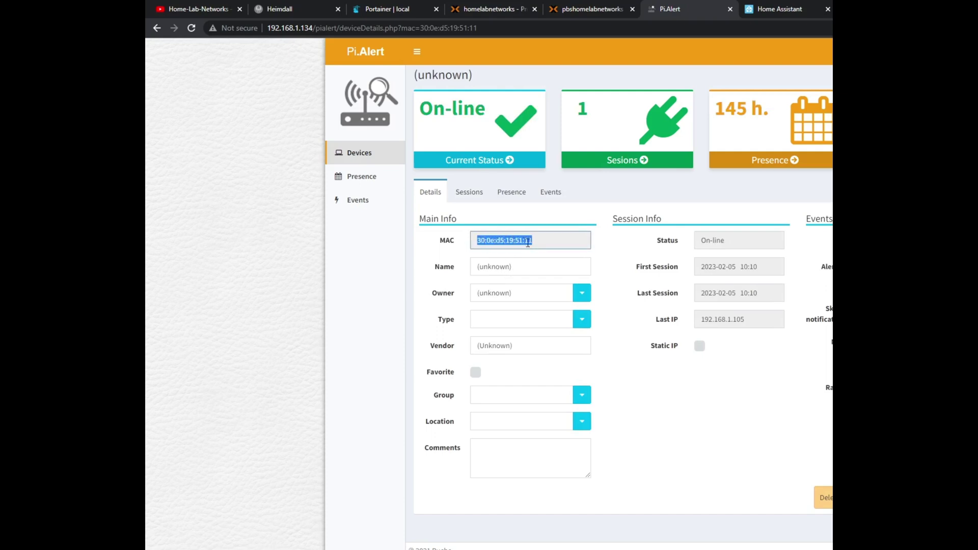
{"action": "left_click", "coordinate": [530, 265]}
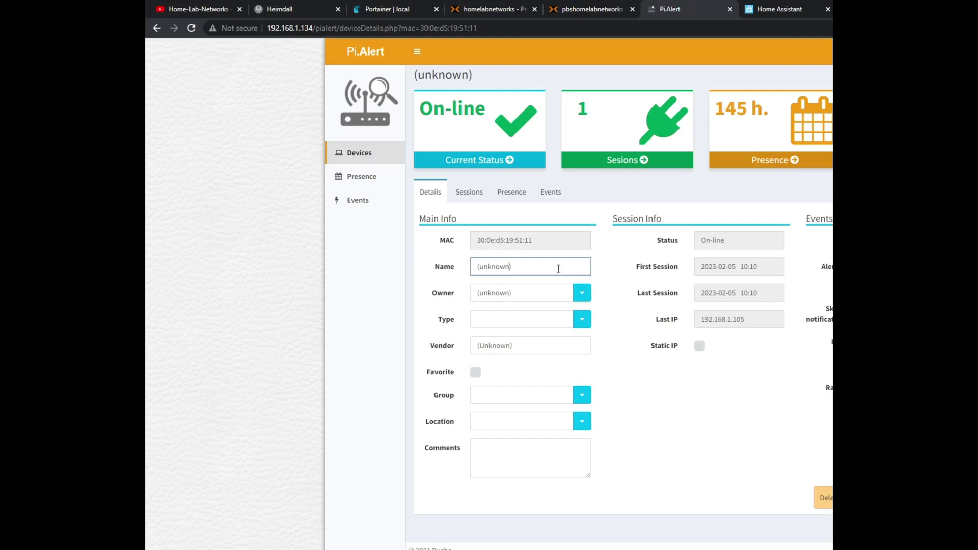
Return to the full device list and go to the Home Assistant login's username field
{"action": "left_click", "coordinate": [397, 157]}
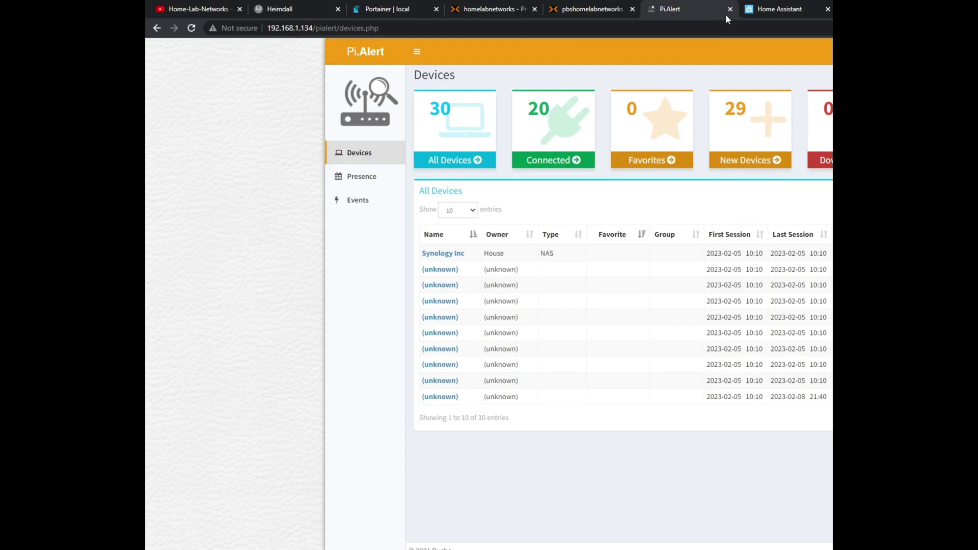
{"action": "left_click", "coordinate": [759, 6]}
{"action": "left_click", "coordinate": [649, 149]}
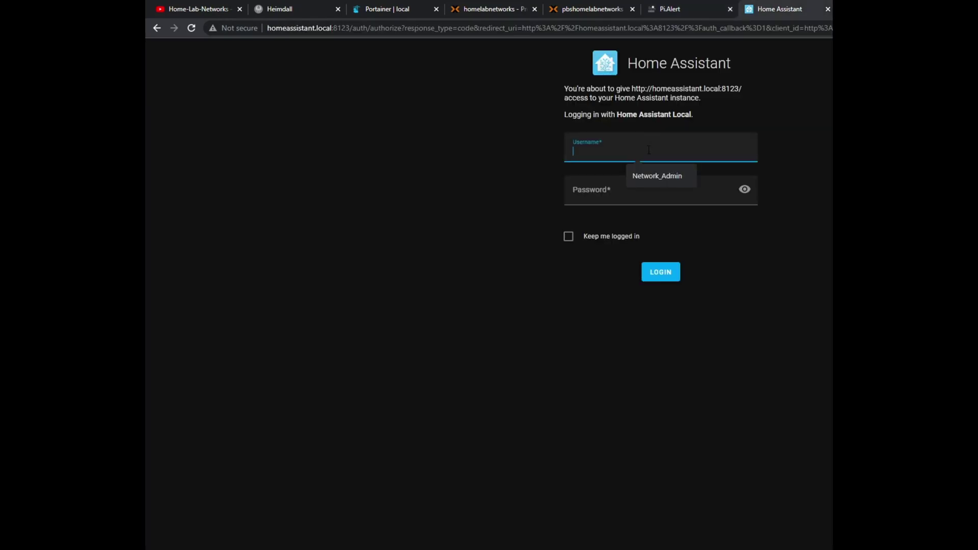
Submit the Home Assistant account username and password, which is rejected as invalid
{"action": "type", "text": "home"}
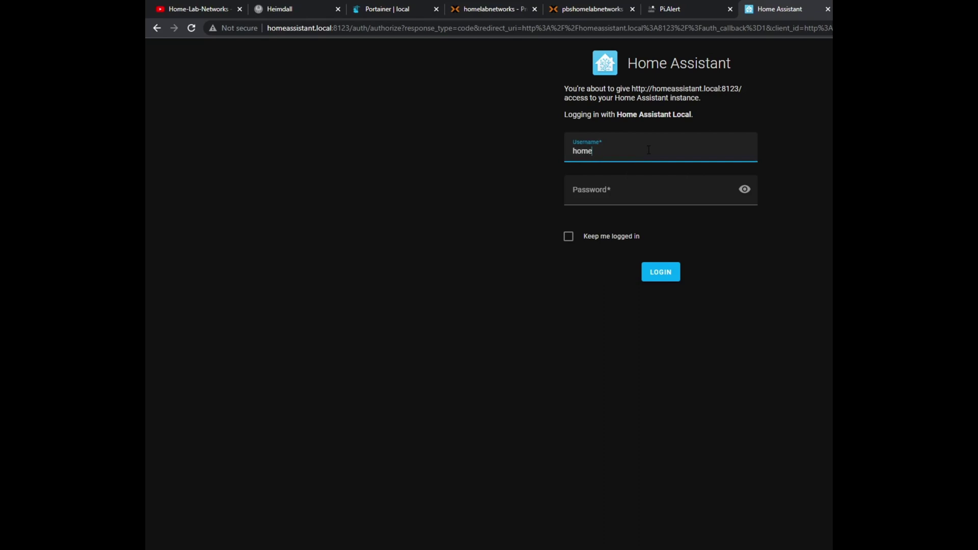
{"action": "type", "text": "labnetworks"}
{"action": "key", "text": "Tab"}
{"action": "type", "text": "*********"}
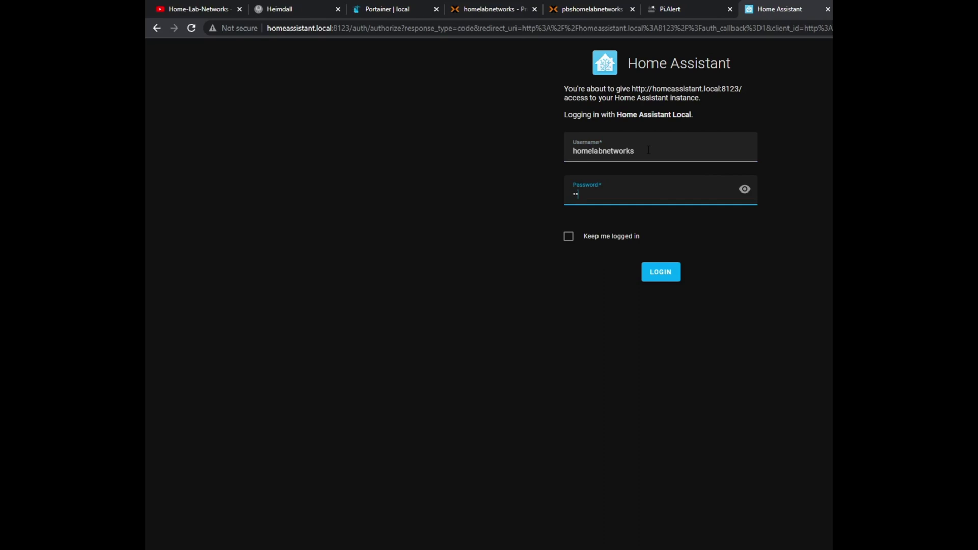
{"action": "key", "text": "Return"}
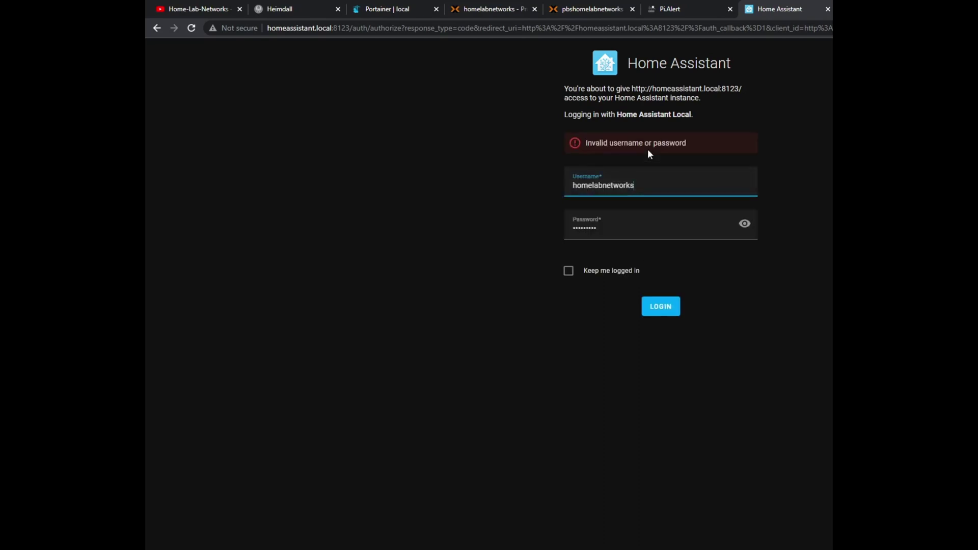
Clear the rejected password and enter it again
{"action": "key", "text": "Tab"}
{"action": "key", "text": "BackSpace"}
{"action": "type", "text": "*********"}
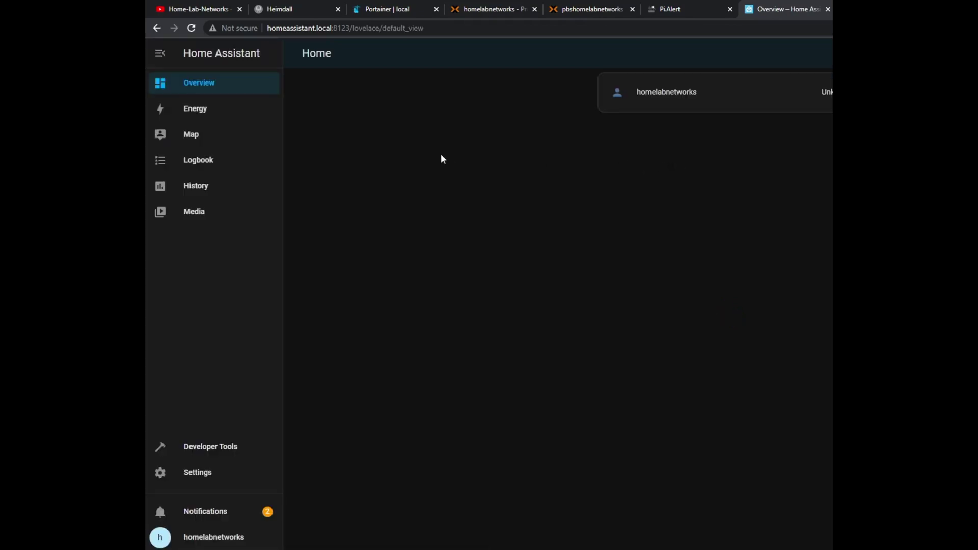
Open Home Assistant notifications and follow the New devices discovered link to Integrations
{"action": "left_click", "coordinate": [233, 512]}
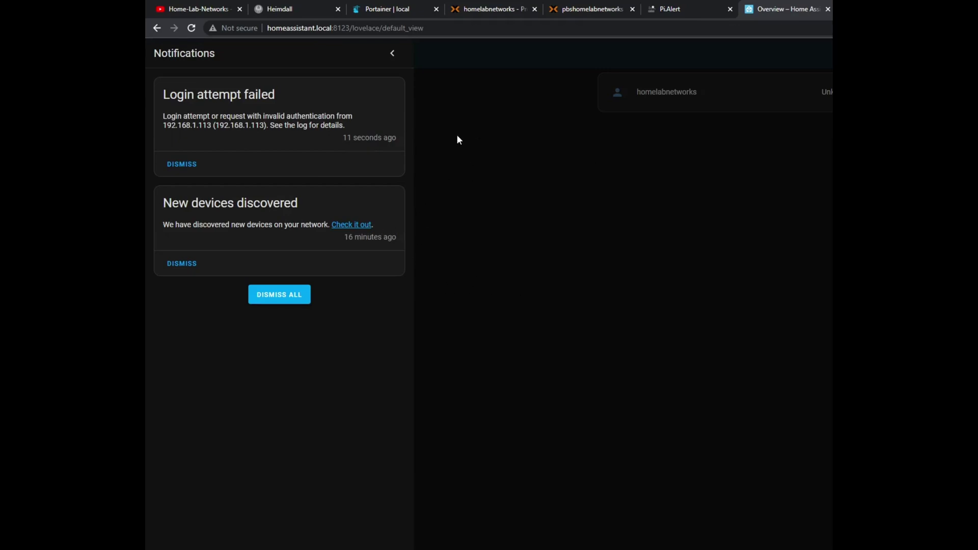
{"action": "left_click", "coordinate": [356, 224]}
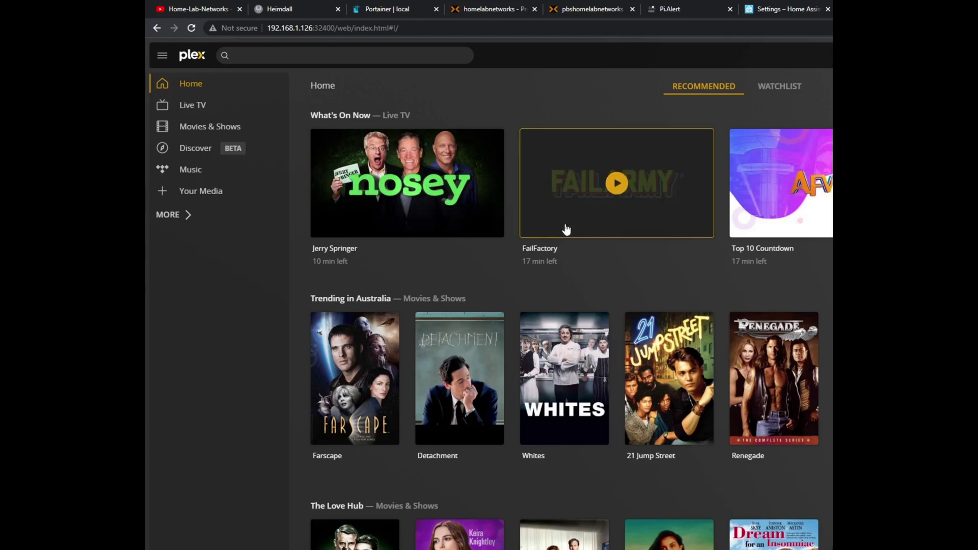
Scroll Plex's Home page from What's On Now down to Plex Picks and back up
{"action": "scroll", "coordinate": [565, 230], "scroll_direction": "down", "scroll_amount": 5}
{"action": "scroll", "coordinate": [566, 229], "scroll_direction": "down", "scroll_amount": 3}
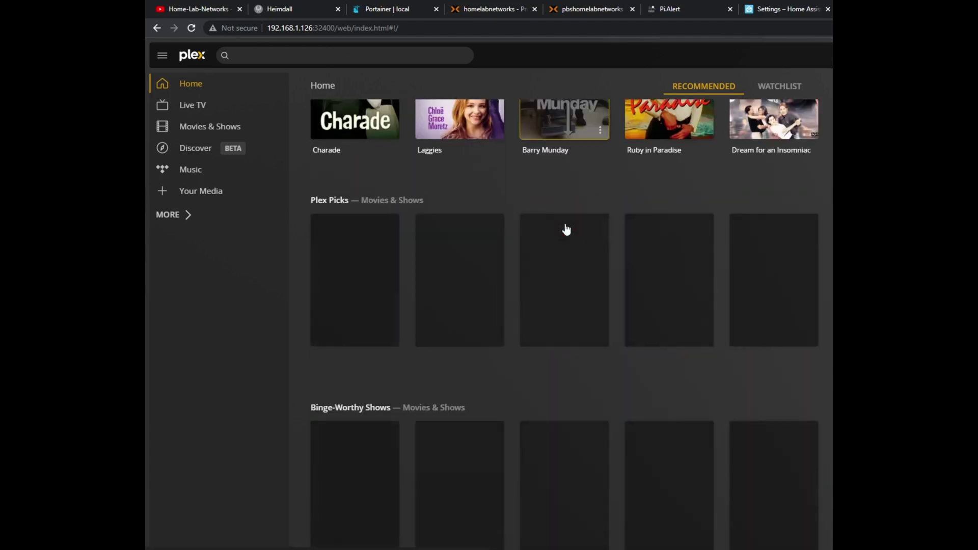
{"action": "scroll", "coordinate": [566, 229], "scroll_direction": "down", "scroll_amount": 1}
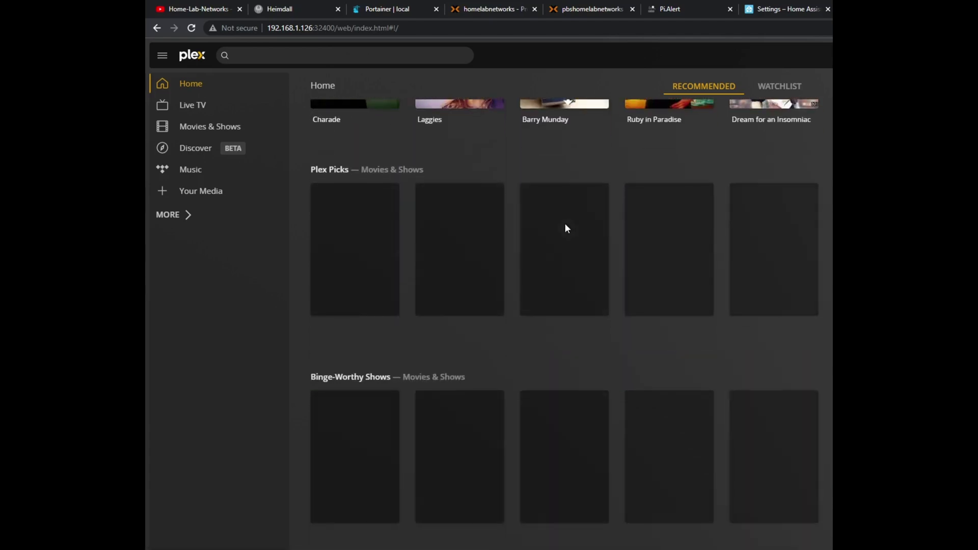
{"action": "scroll", "coordinate": [562, 229], "scroll_direction": "down", "scroll_amount": 1}
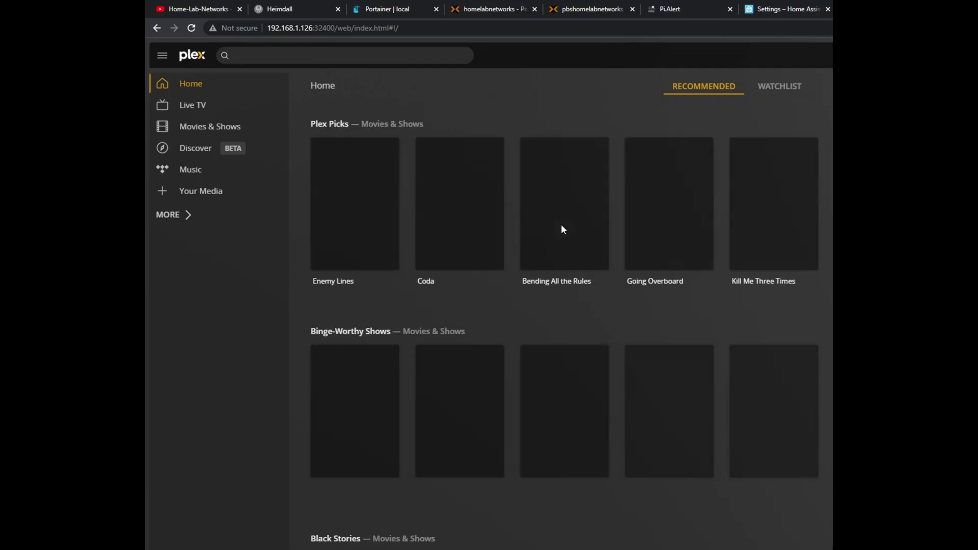
{"action": "scroll", "coordinate": [562, 229], "scroll_direction": "up", "scroll_amount": 3}
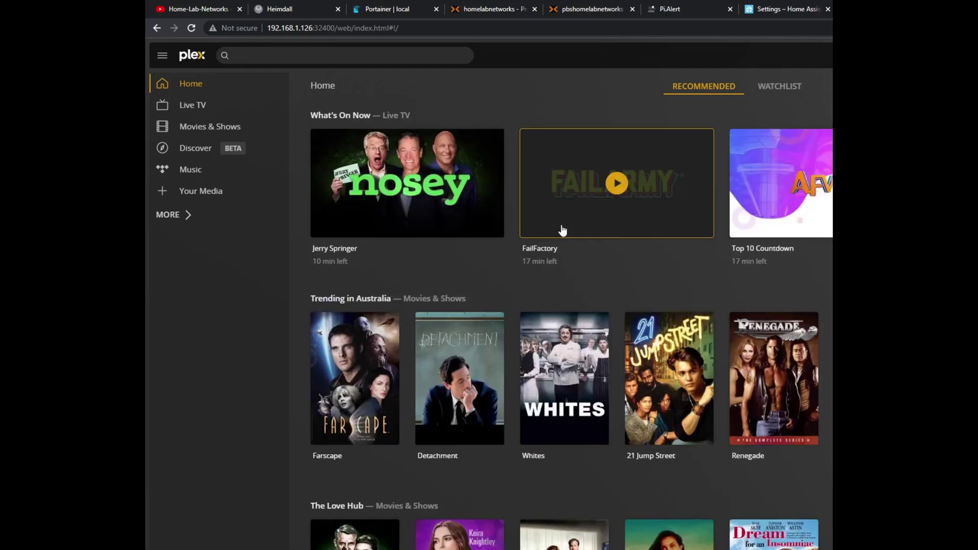
{"action": "scroll", "coordinate": [550, 226], "scroll_direction": "down", "scroll_amount": 3}
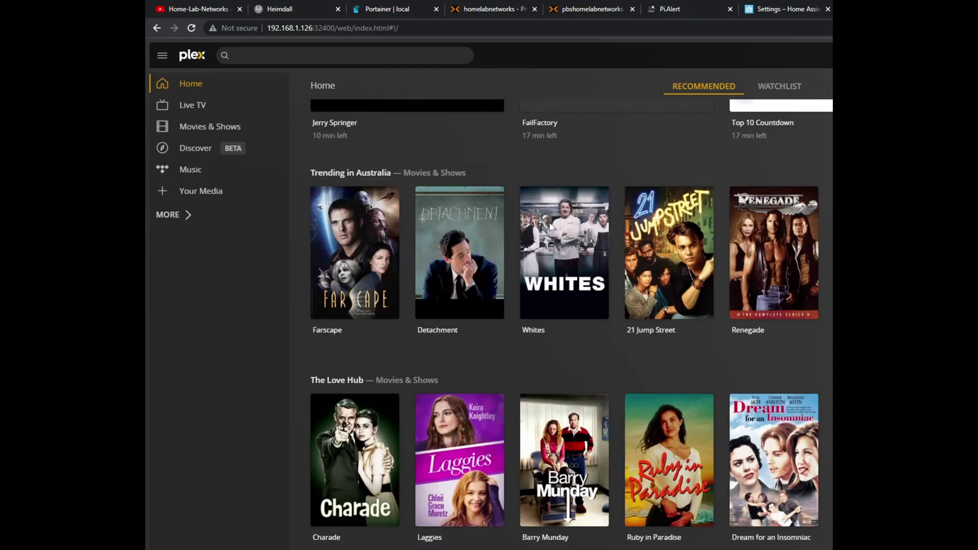
{"action": "scroll", "coordinate": [550, 224], "scroll_direction": "down", "scroll_amount": 2}
{"action": "scroll", "coordinate": [550, 224], "scroll_direction": "up", "scroll_amount": 5}
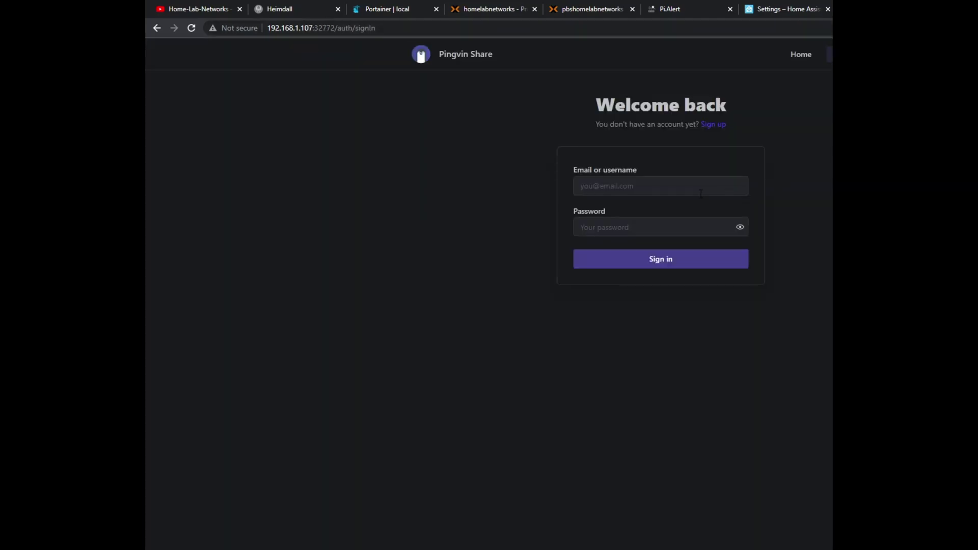
Sign in to Pingvin Share with the account username and password
{"action": "left_click", "coordinate": [702, 195]}
{"action": "type", "text": "homelabnetworks"}
{"action": "key", "text": "Tab"}
{"action": "type", "text": "*********"}
{"action": "key", "text": "Return"}
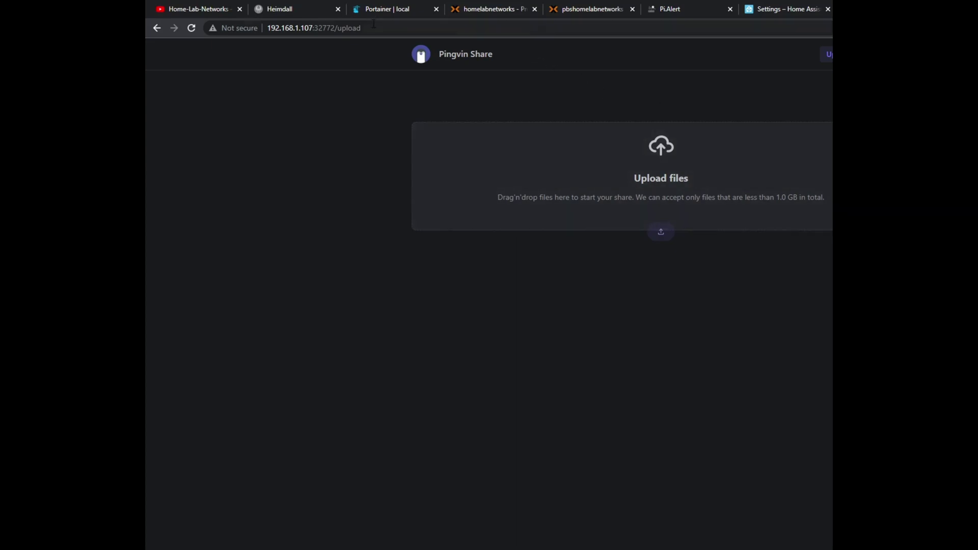
Switch browser tabs between Portainer's login page and the Heimdall dashboard
{"action": "left_click", "coordinate": [293, 11]}
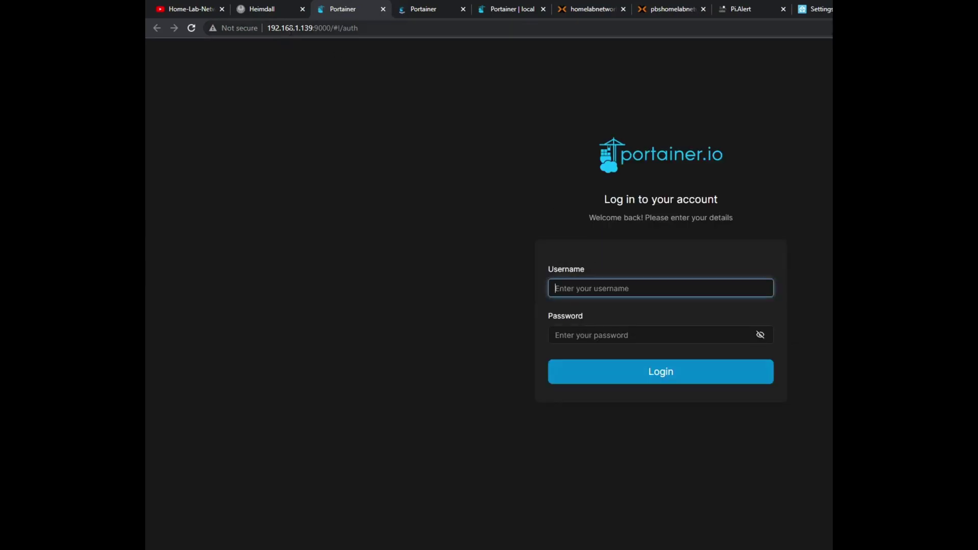
{"action": "left_click", "coordinate": [274, 12]}
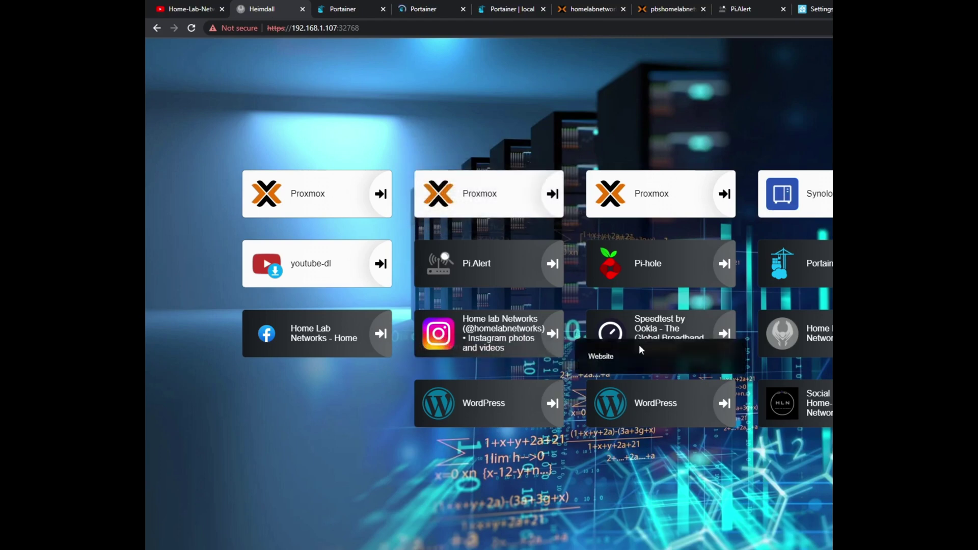
{"action": "mouse_move", "coordinate": [507, 289]}
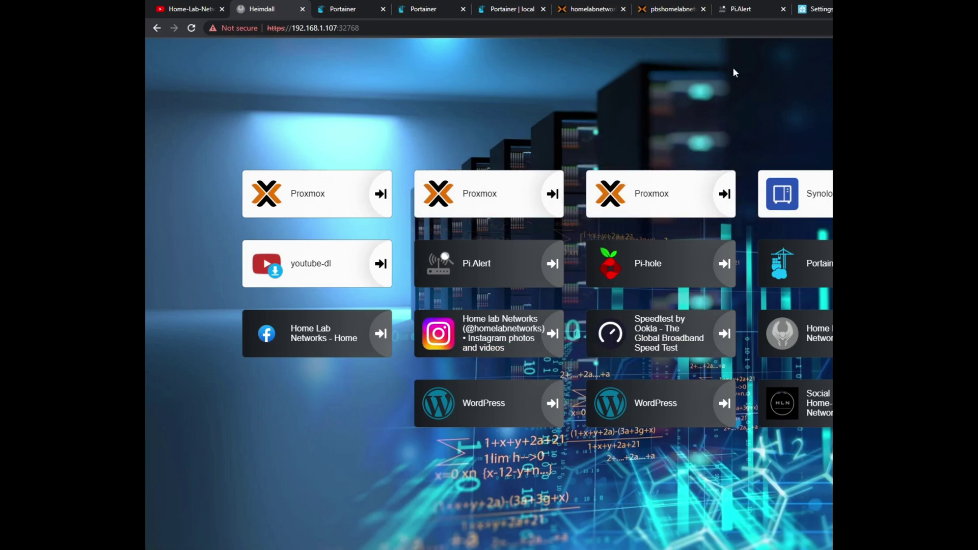
{"action": "mouse_move", "coordinate": [707, 182]}
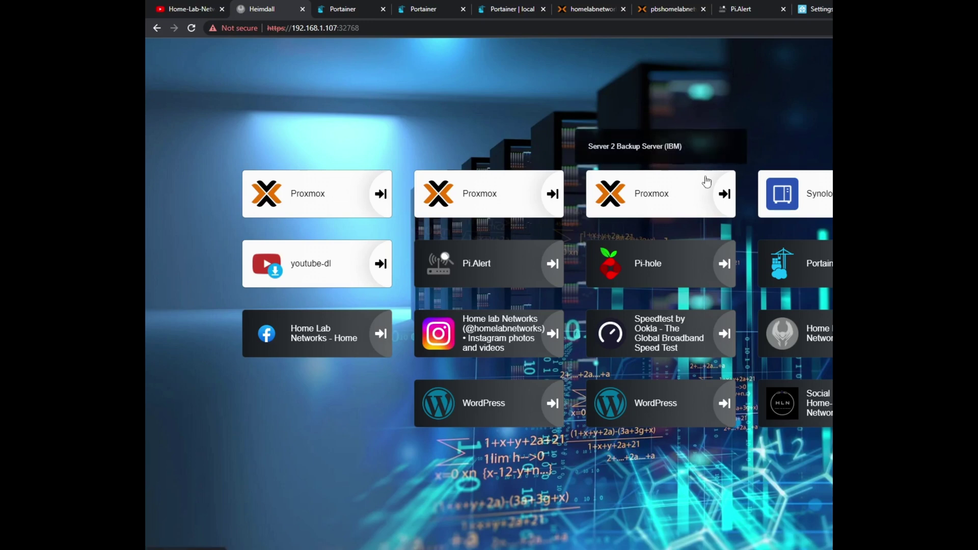
{"action": "mouse_move", "coordinate": [683, 254]}
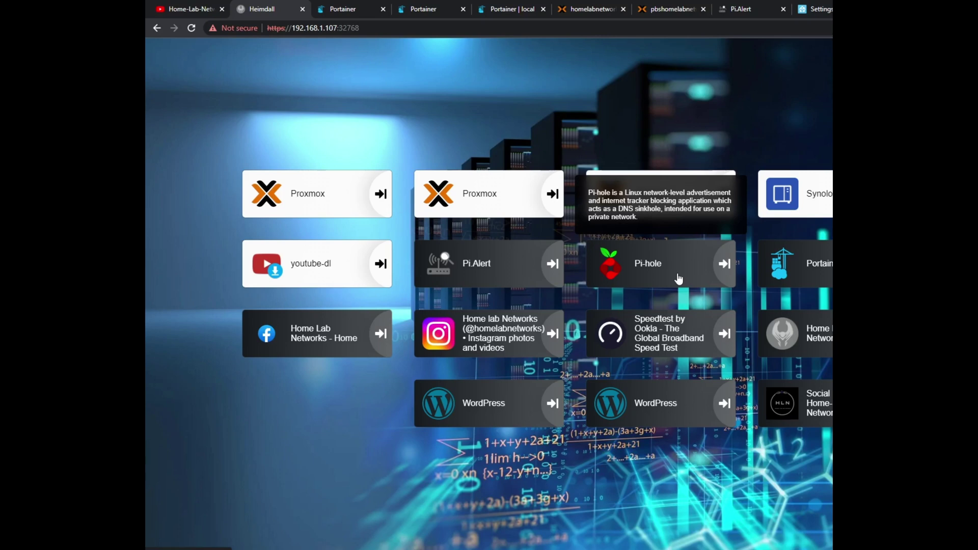
{"action": "mouse_move", "coordinate": [512, 273]}
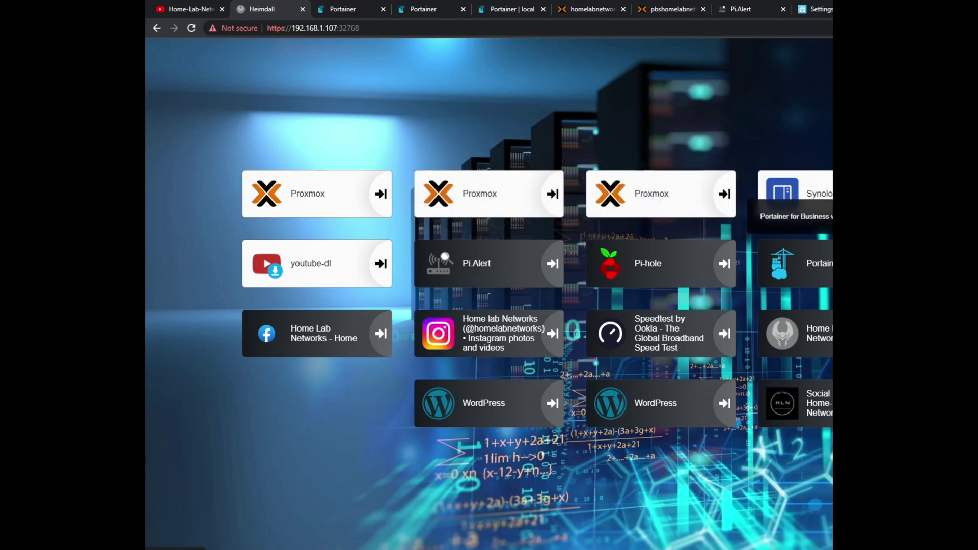